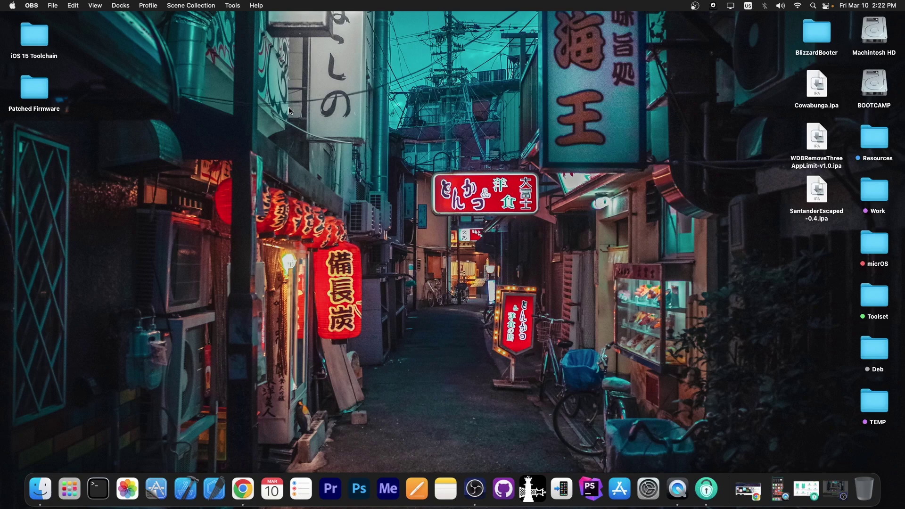
# - Bring back the mirrored iPhone screen, then close AnyUnlock's iPhone password unlocker
pyautogui.click(778, 488)
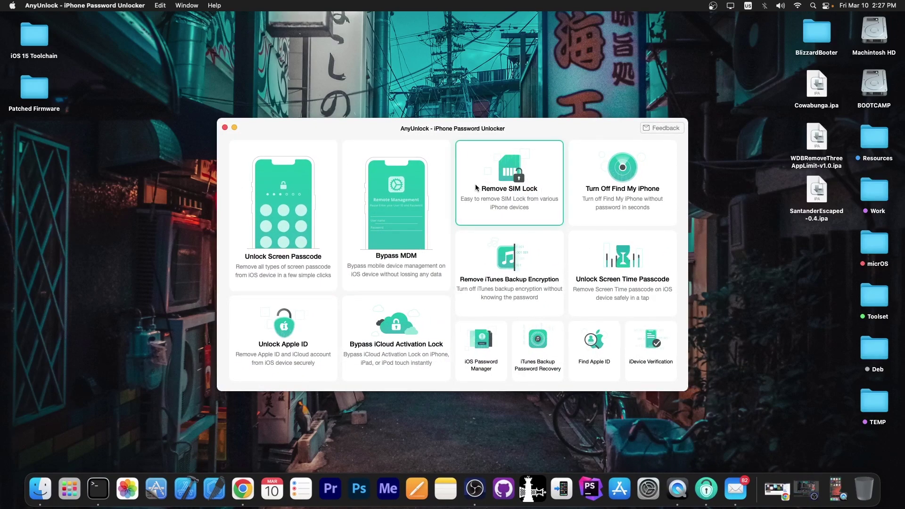
pyautogui.click(224, 129)
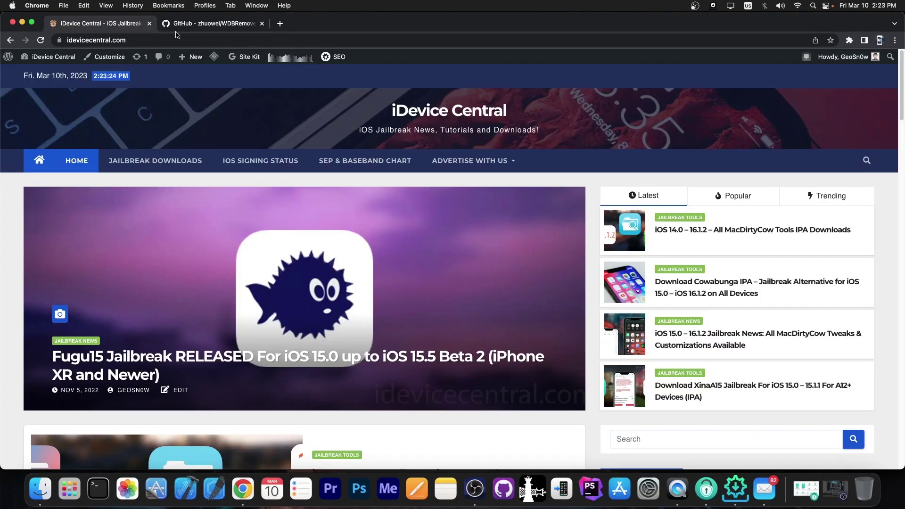
# - Bring the QuickTime Movie Recording iPhone mirror up beside the iDevice Central homepage
pyautogui.click(800, 441)
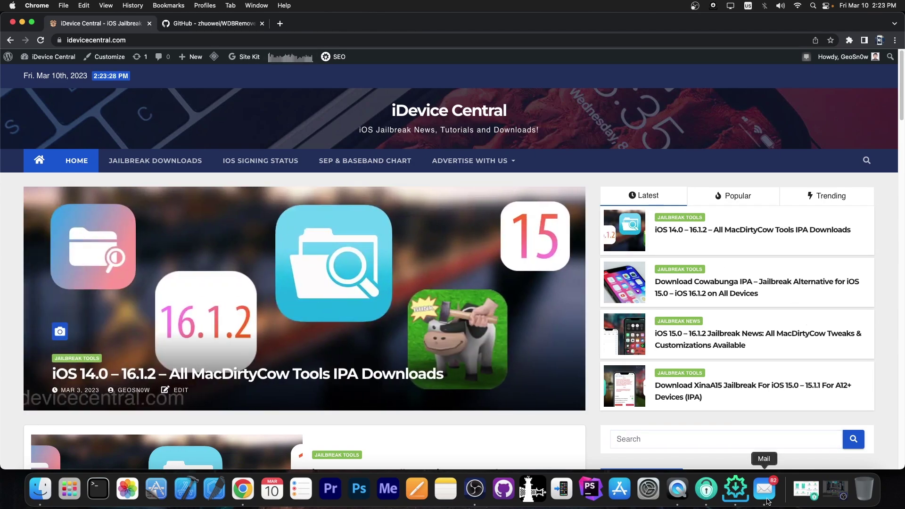
pyautogui.click(677, 488)
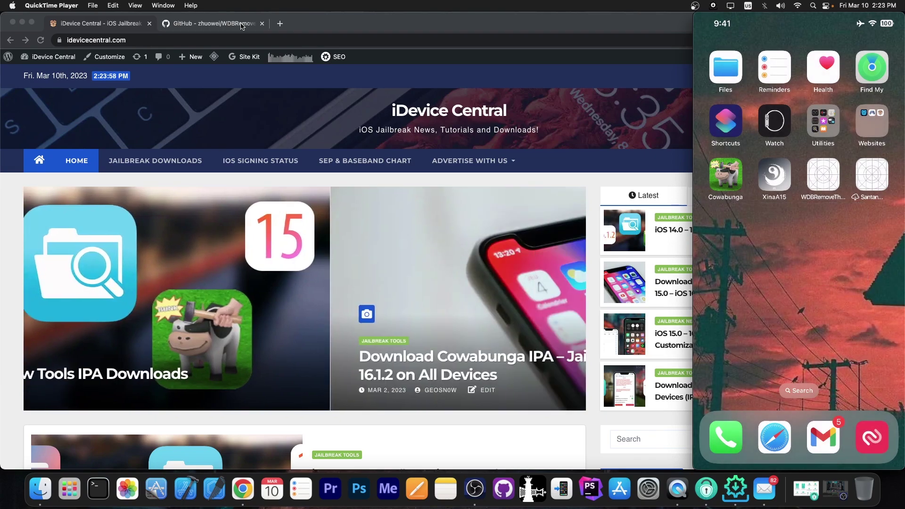
# - Bring Chrome forward on the zhuowei/WDBRemoveThreeAppLimit GitHub repository page
pyautogui.click(186, 26)
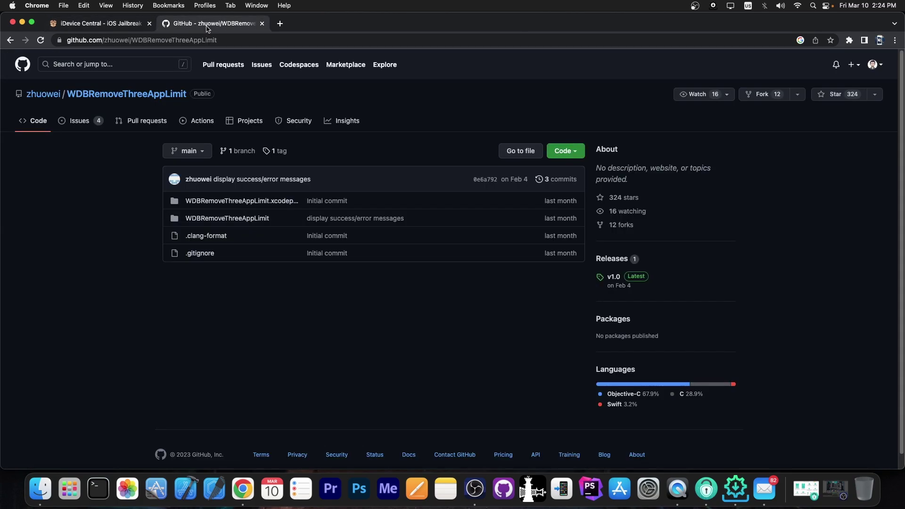
# - Open iDevice Central's MacDirtyCow tools IPA downloads article, then minimize Chrome
pyautogui.click(101, 23)
pyautogui.scroll(-5, 441, 243)
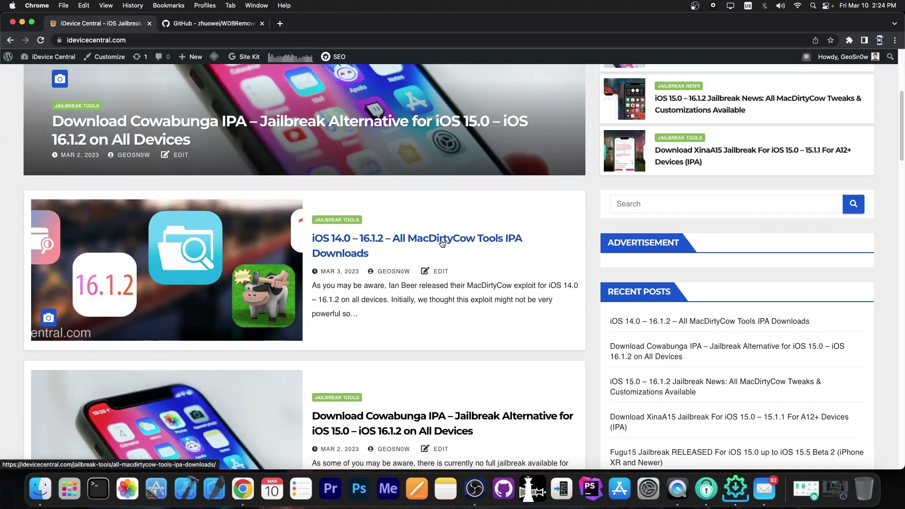
pyautogui.click(482, 242)
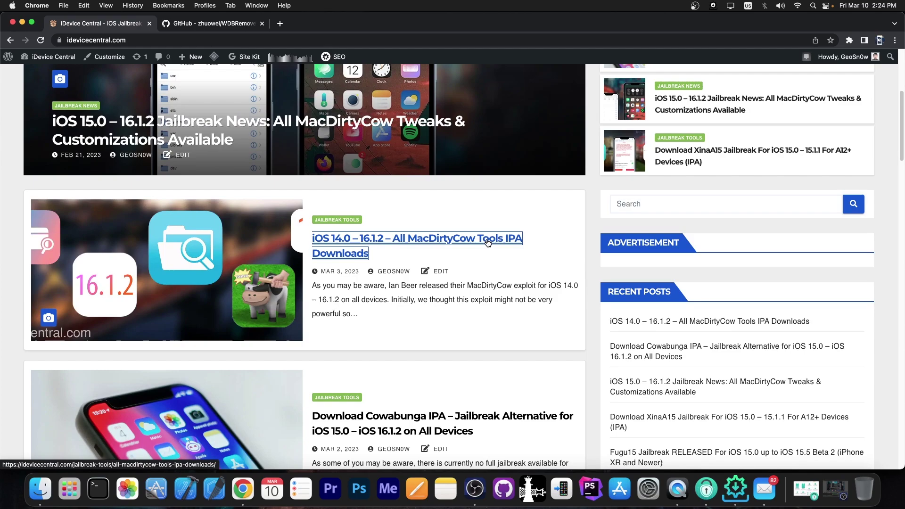
pyautogui.scroll(-5, 376, 203)
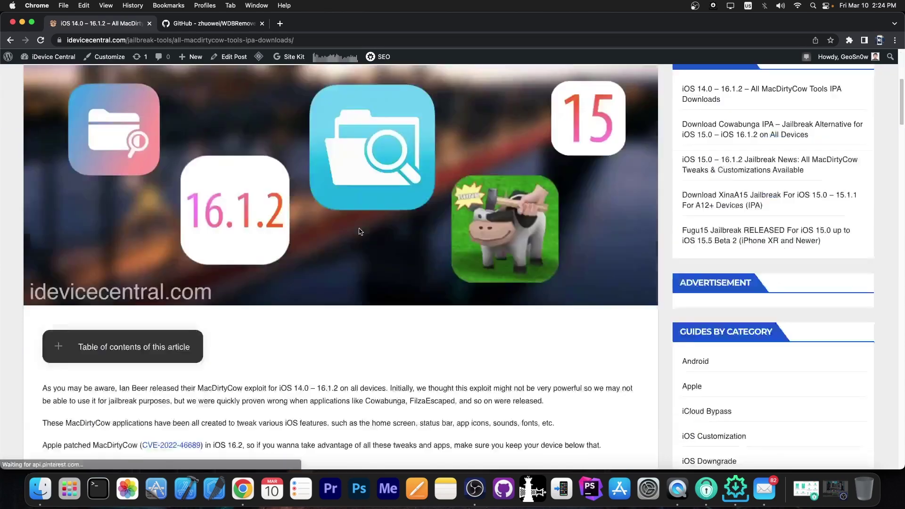
pyautogui.scroll(-1, 368, 212)
pyautogui.scroll(-3, 359, 231)
pyautogui.scroll(-3, 359, 232)
pyautogui.press('super+m')
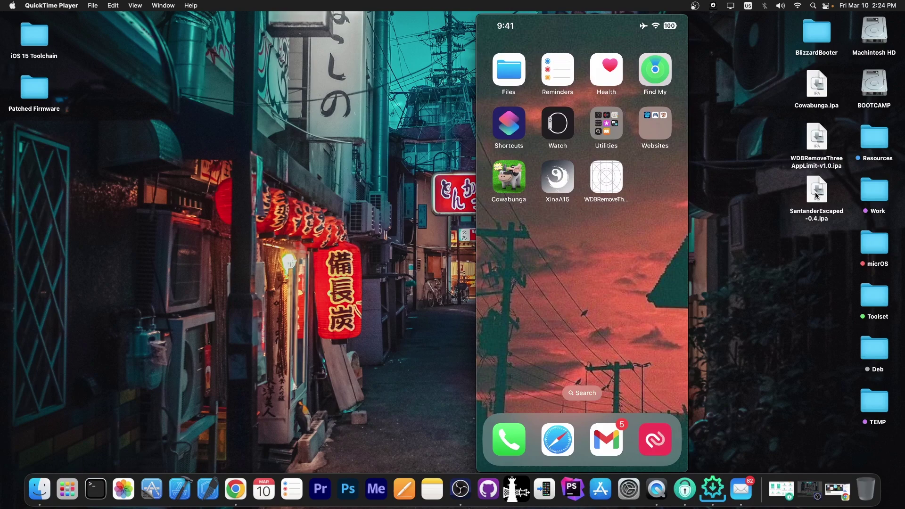
# - Install SantanderEscaped-0.4.ipa from the desktop onto the iPhone, then deselect the file
pyautogui.rightClick(816, 196)
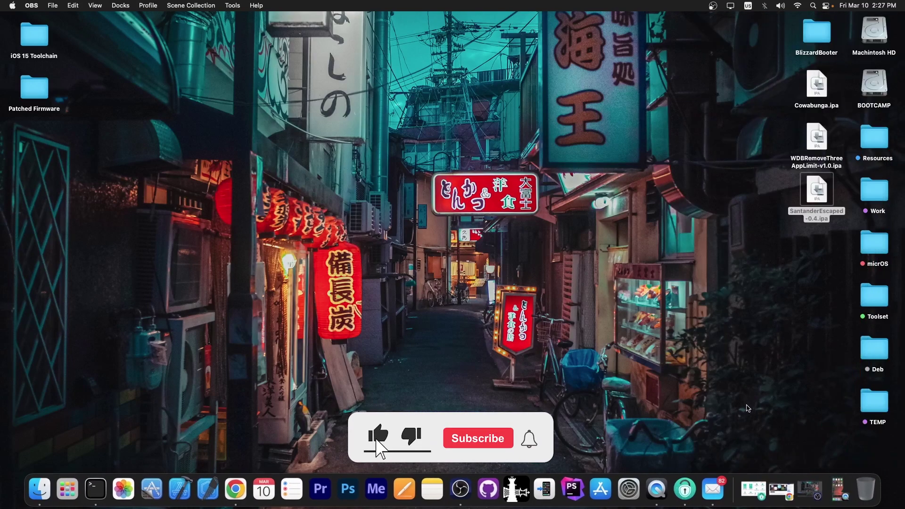
pyautogui.click(679, 346)
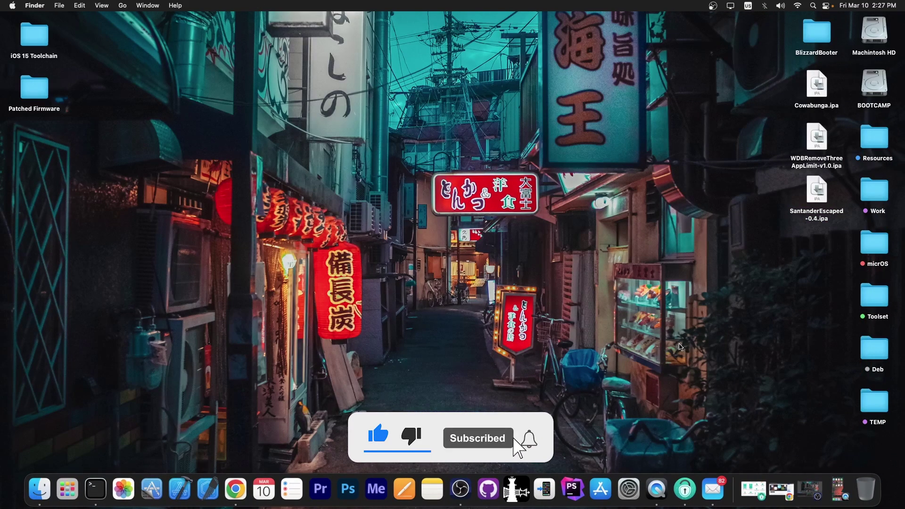